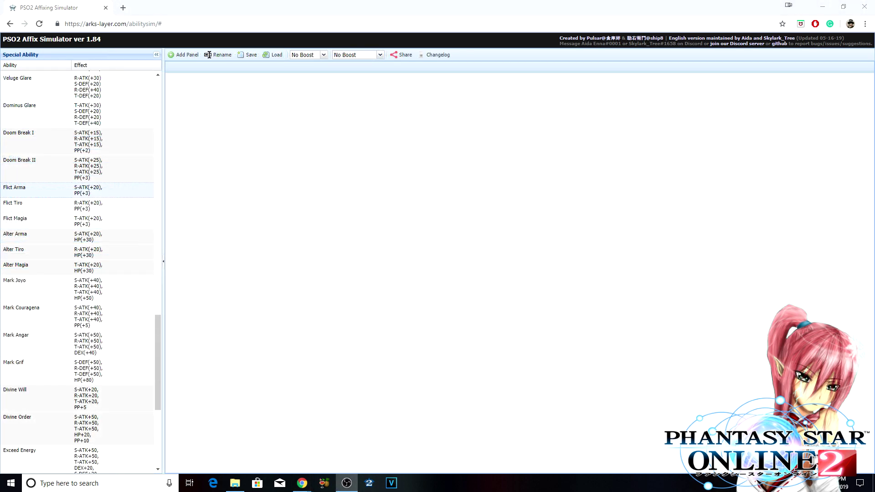
Step: Add a new empty panel and rename it 'Fodder Formula 1'
left_click(187, 57)
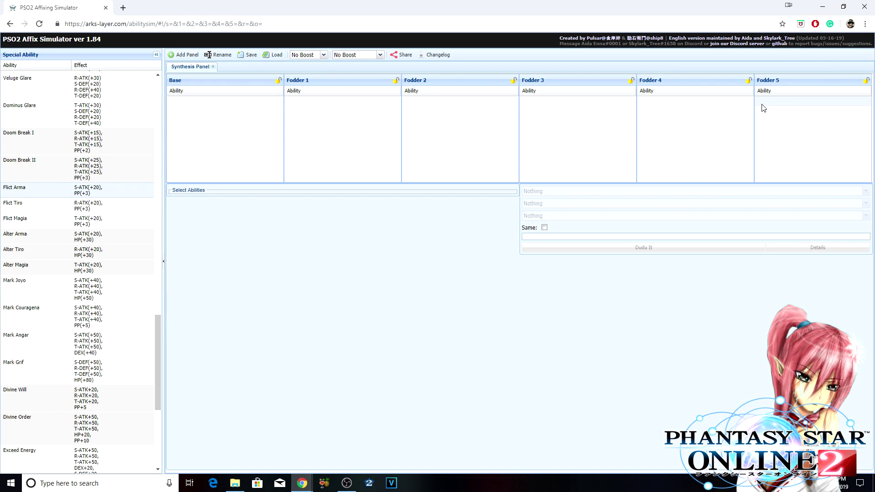
left_click(222, 55)
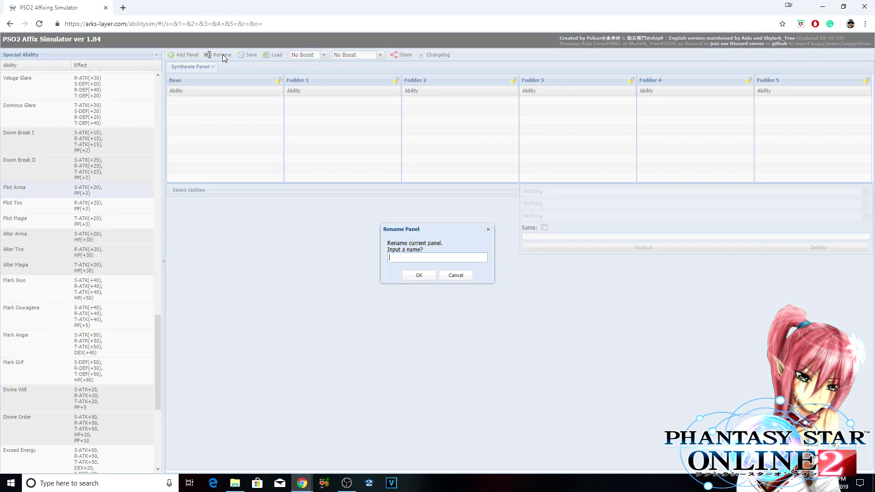
left_click(411, 257)
type("Ret")
type("Fode")
type("der ")
type("Formula 1")
left_click(416, 275)
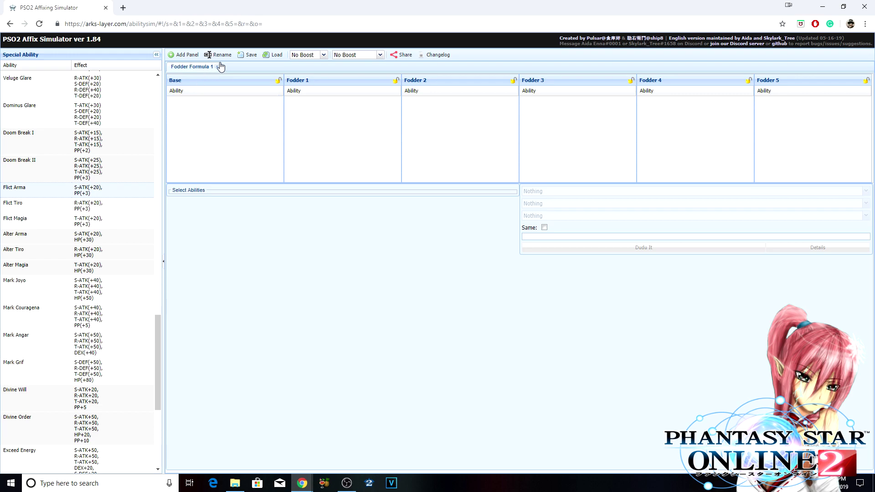
Step: Cancel a save, load the saved HJ setup as a second panel, and return to Fodder Formula 1
left_click(250, 55)
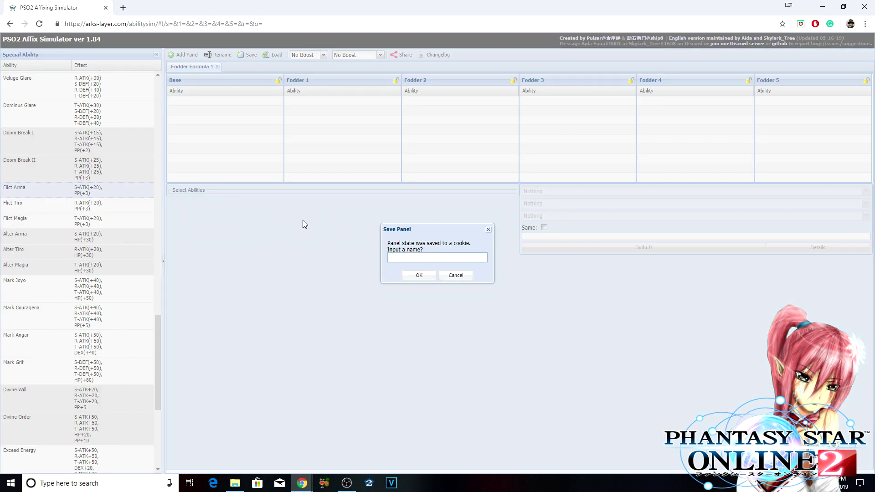
left_click(461, 275)
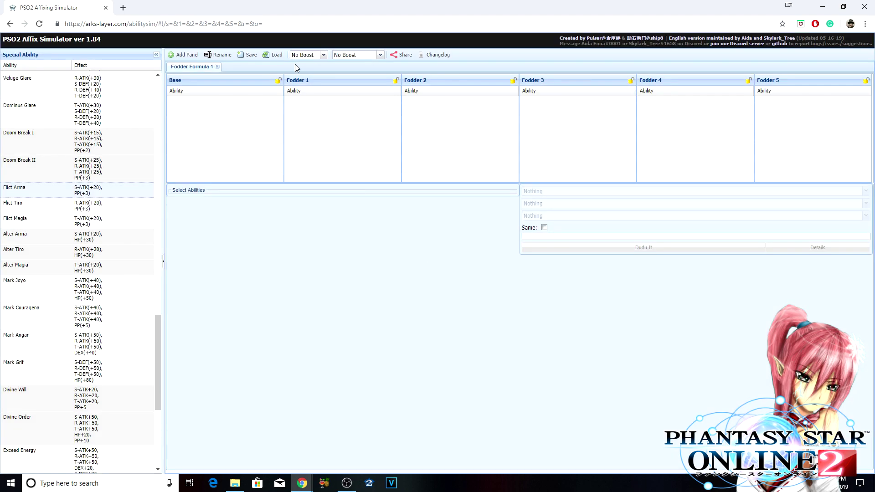
left_click(274, 56)
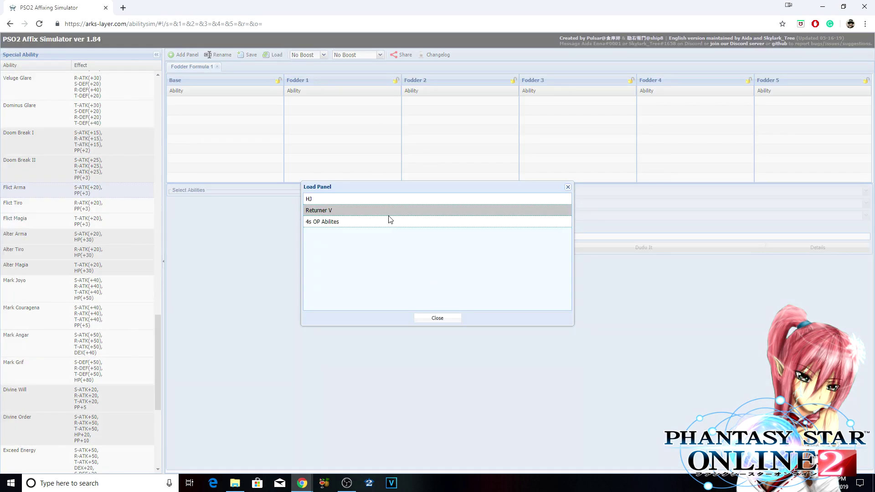
double_click(391, 199)
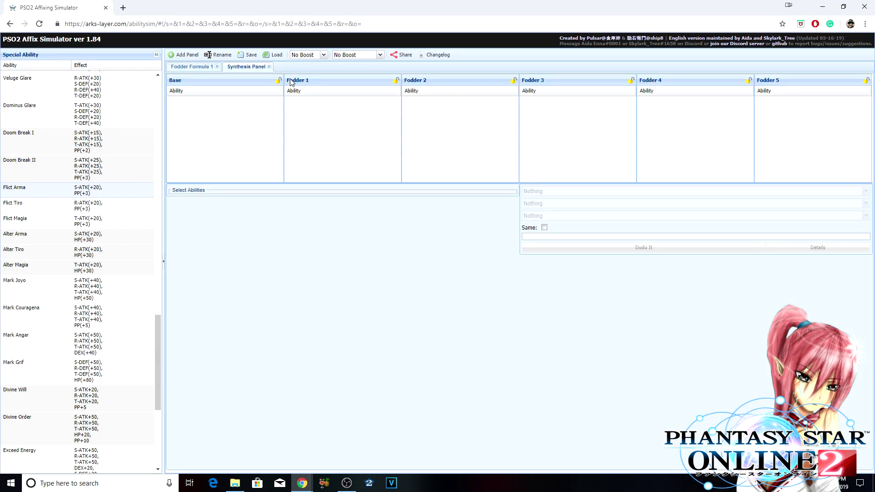
left_click(193, 67)
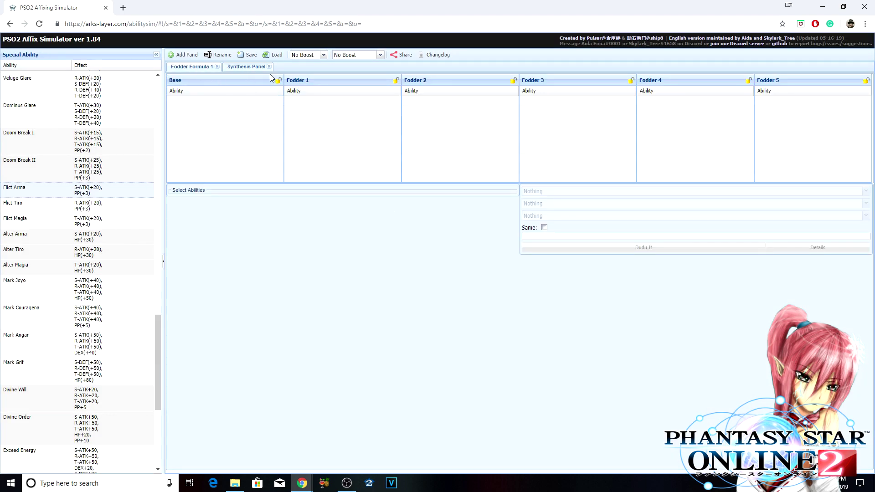
left_click(322, 56)
left_click(338, 57)
left_click(314, 55)
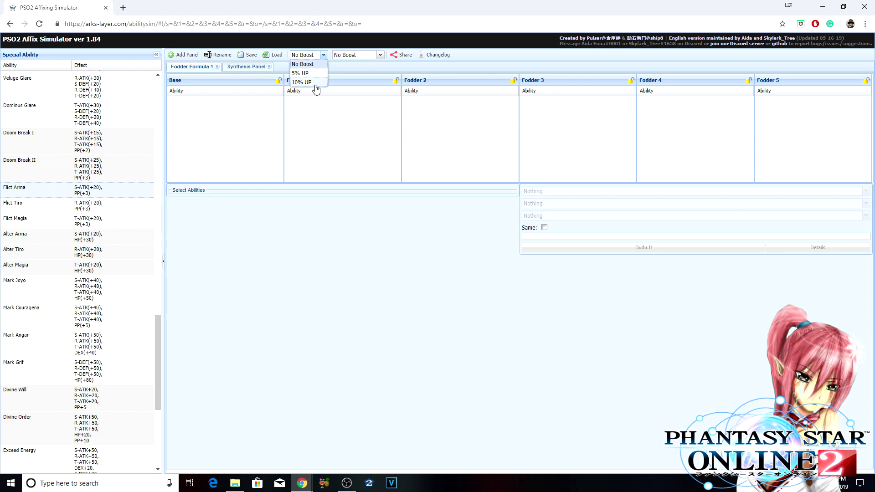
left_click(340, 57)
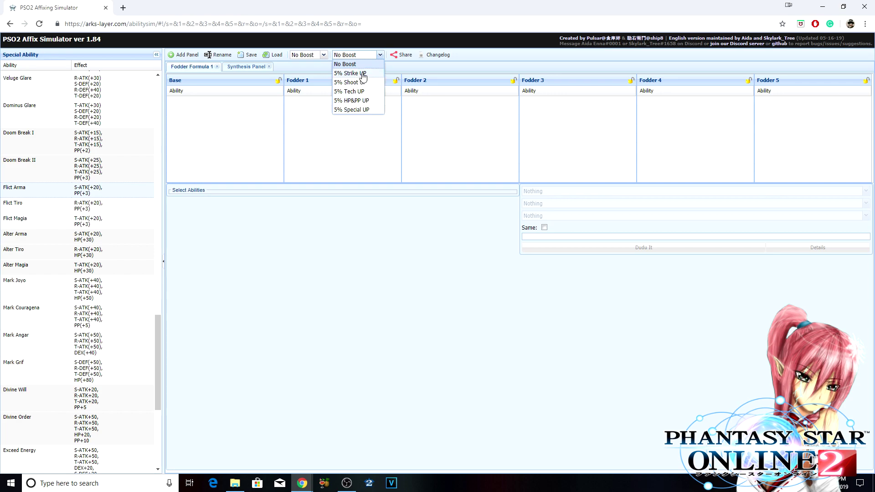
left_click(412, 69)
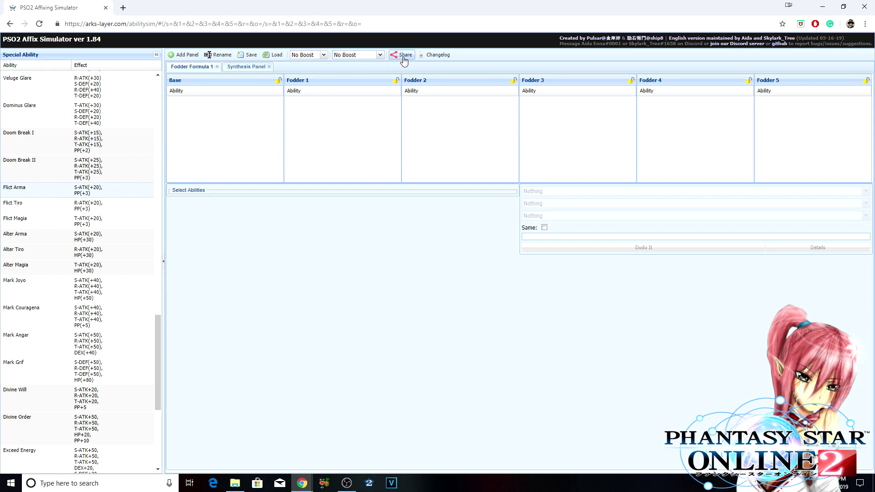
left_click(403, 56)
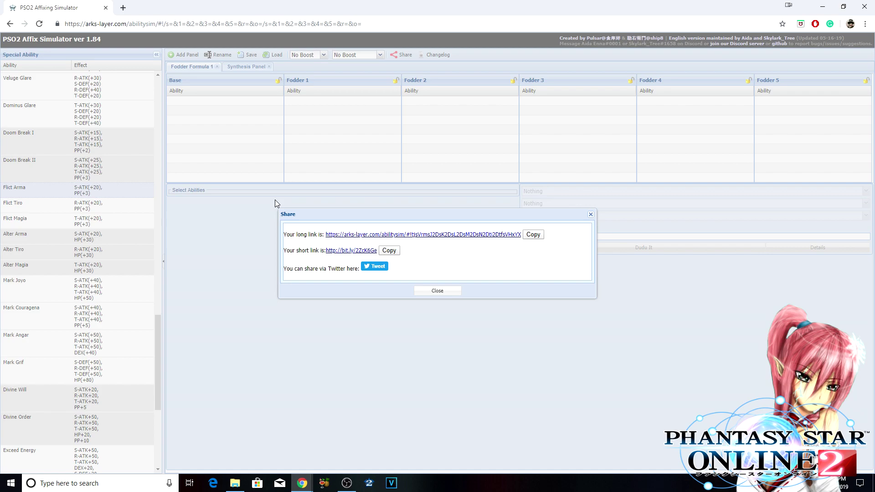
left_click(438, 292)
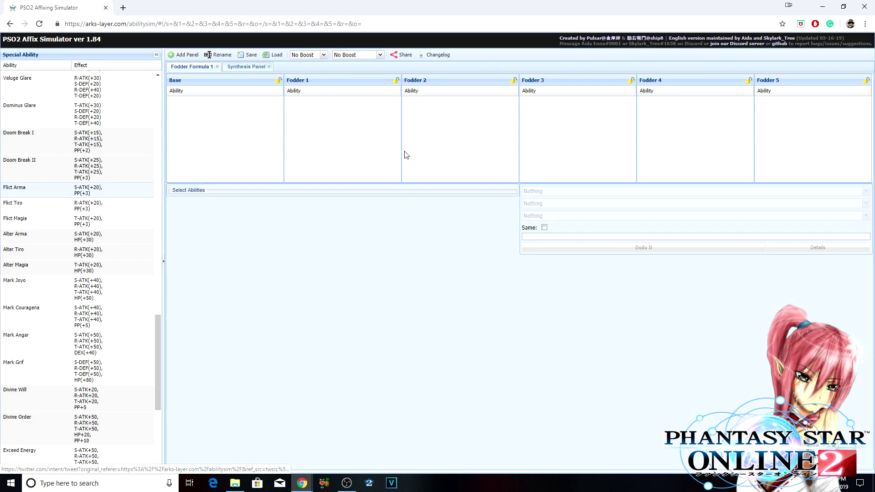
left_click(450, 54)
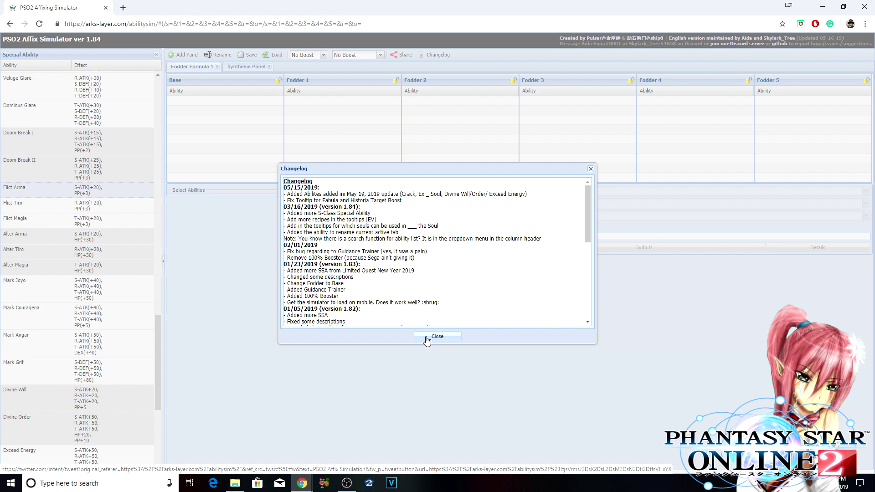
left_click(437, 337)
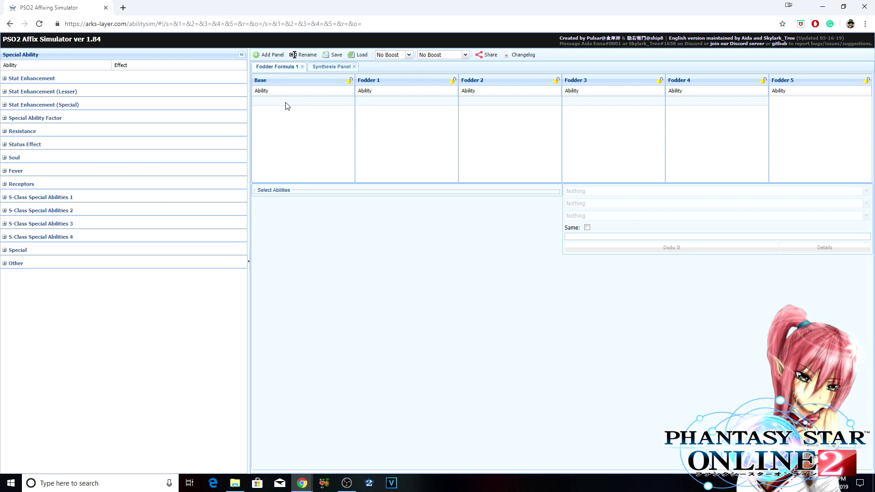
Step: Drag the splitter right to widen the ability category list
left_click_drag(249, 360, 288, 364)
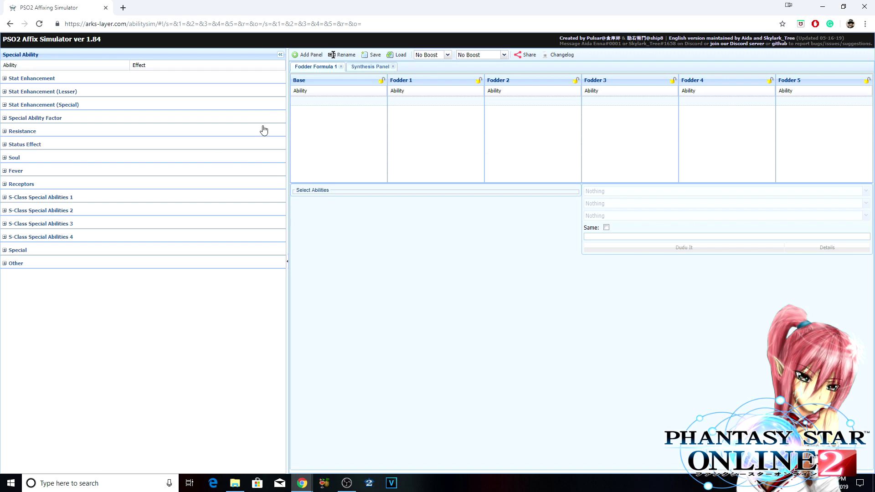
Step: Place Power I in Base, Technique I and Power III in Fodder 1, Arm I in Fodder 2, Body III in Fodder 3
left_click(79, 79)
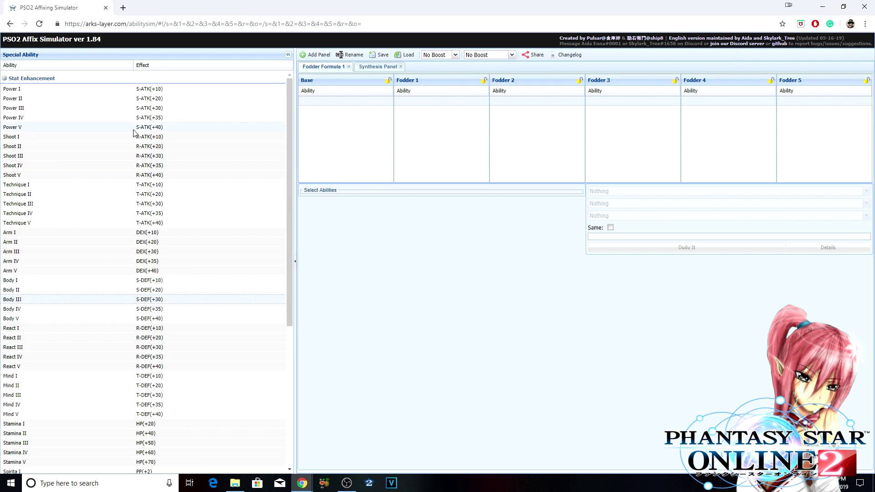
left_click_drag(126, 91, 319, 119)
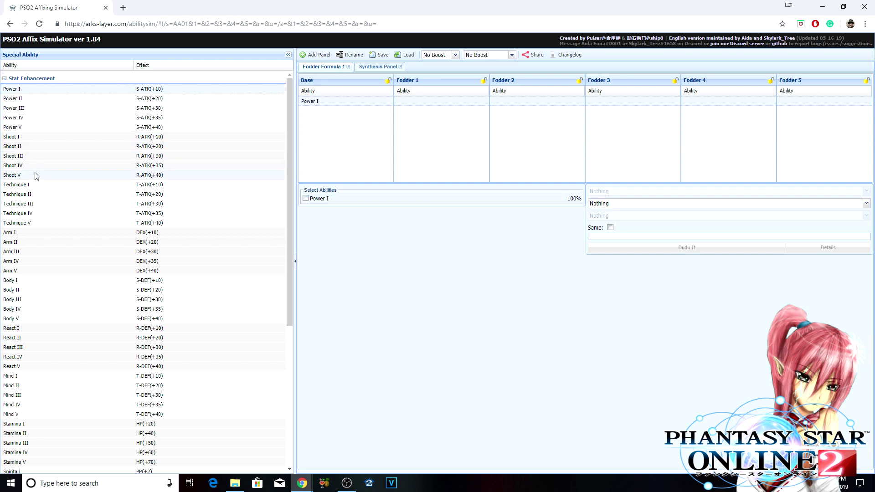
left_click_drag(27, 185, 472, 129)
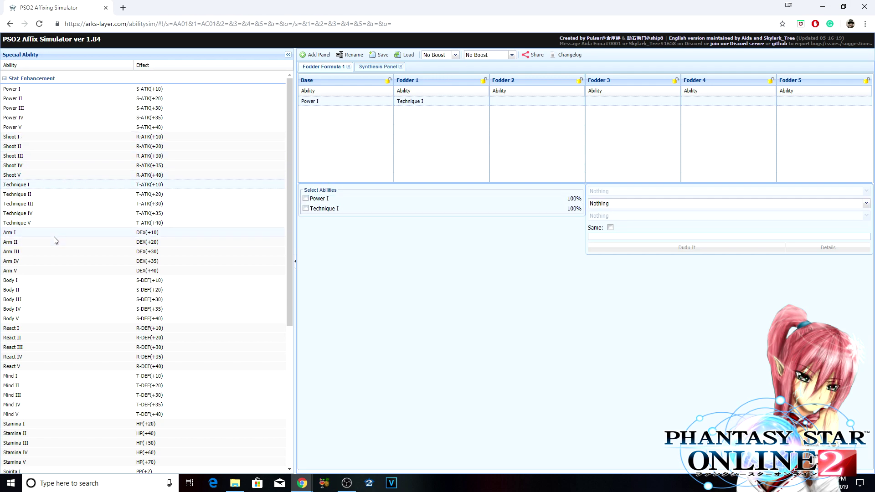
left_click_drag(54, 234, 522, 137)
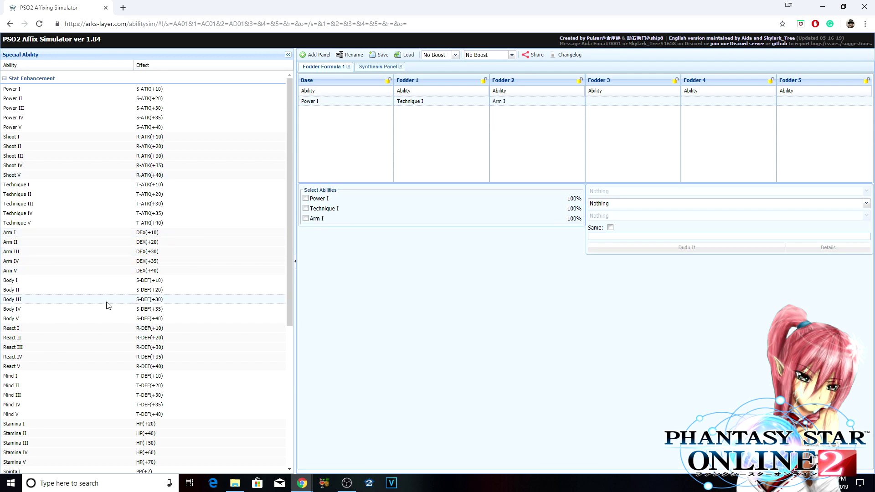
left_click_drag(106, 305, 661, 137)
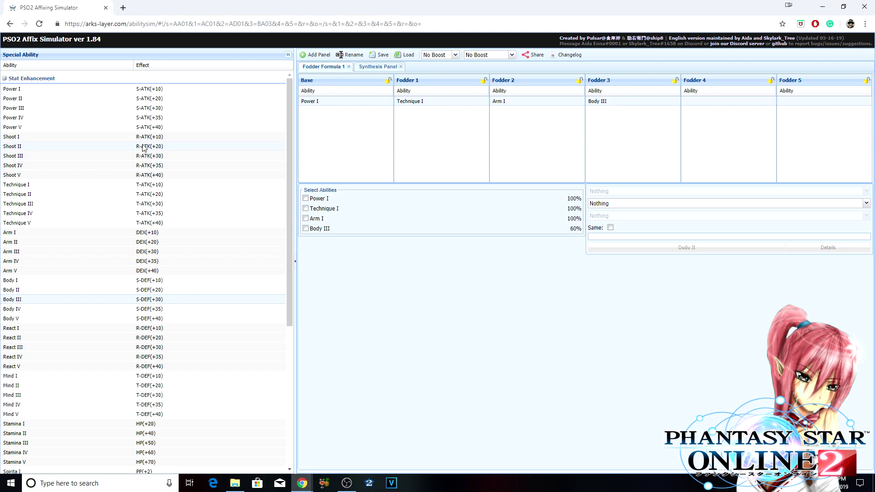
left_click_drag(92, 113, 452, 132)
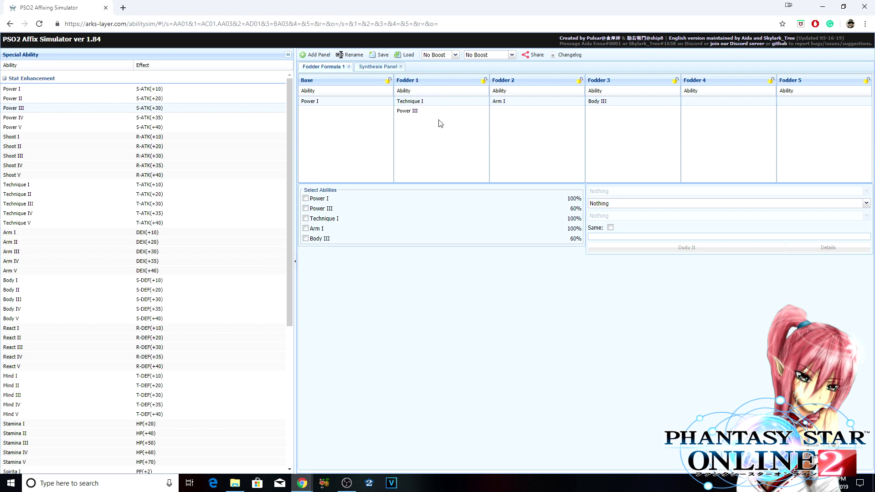
Step: Copy Fodder 1's Power III into Fodder 2 and Fodder 3, then collapse Stat Enhancement
right_click(420, 114)
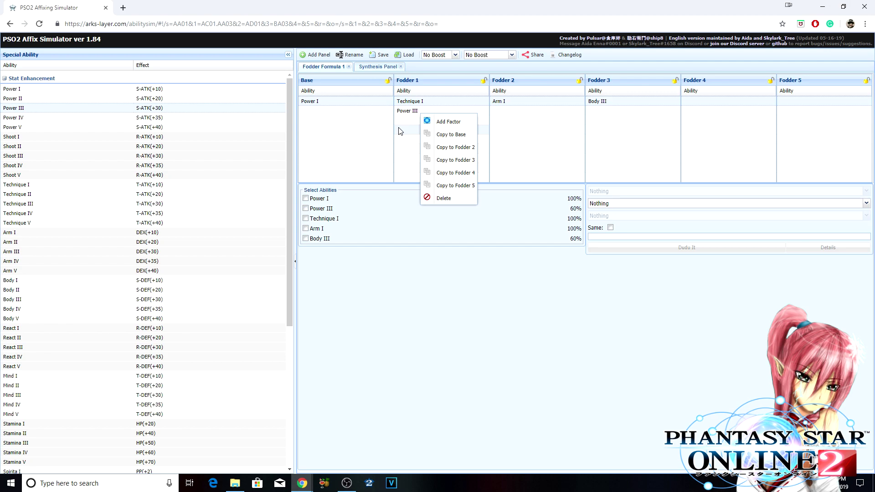
left_click(461, 149)
right_click(439, 109)
left_click(470, 155)
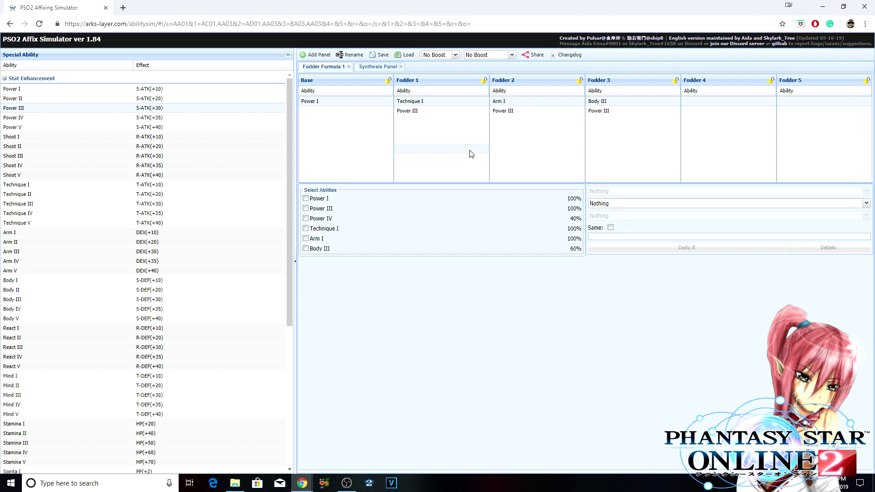
right_click(460, 115)
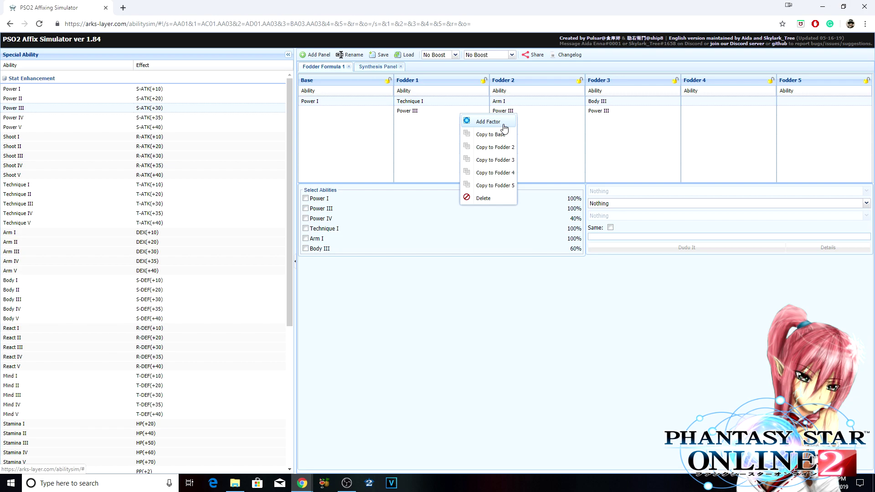
left_click(72, 82)
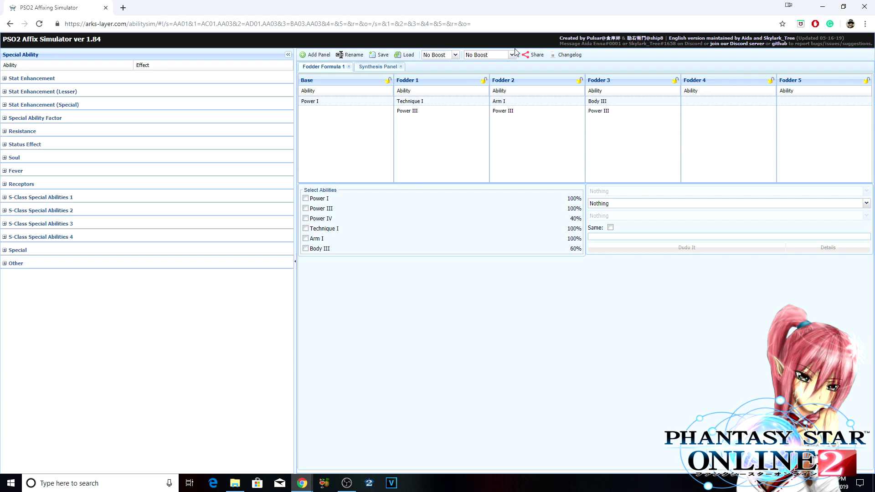
Step: Tick Power III and Technique I for transfer, each at 90%, 81% overall
left_click(306, 209)
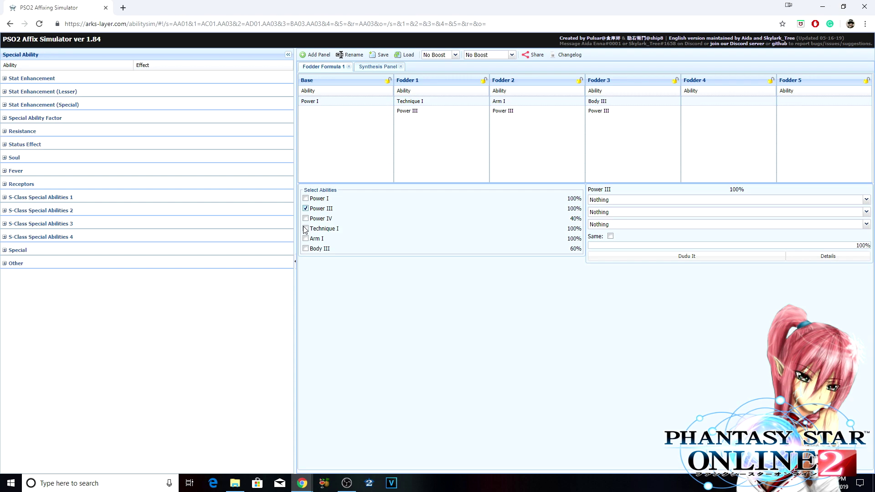
left_click(306, 229)
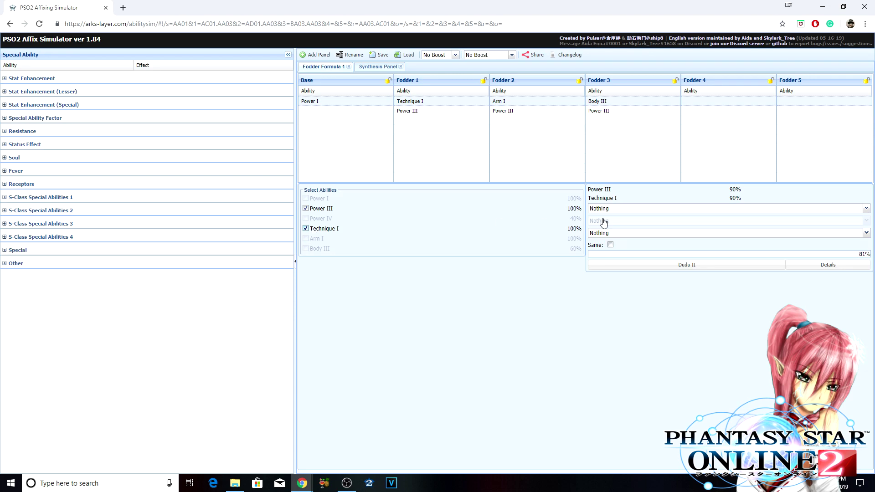
left_click(333, 229)
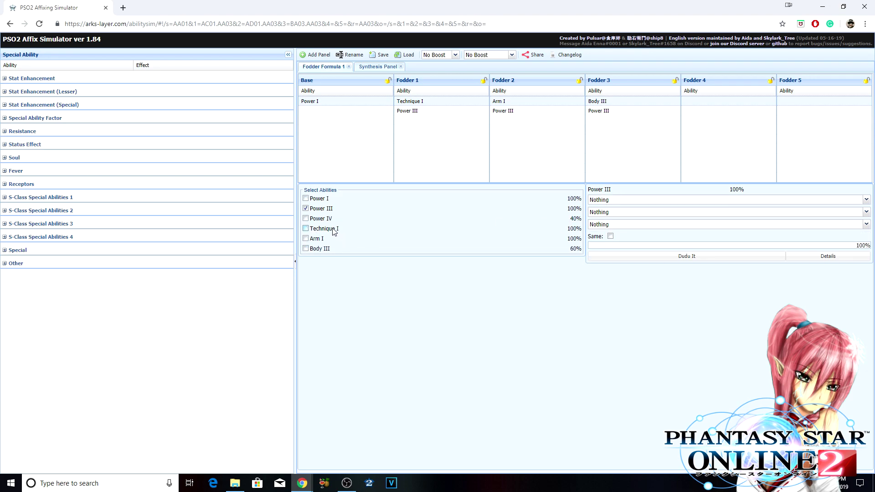
triple_click(333, 229)
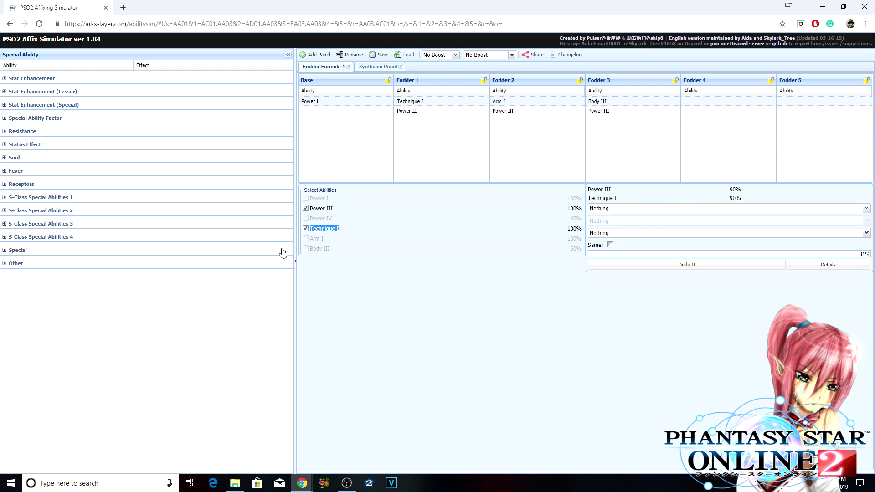
left_click(329, 229)
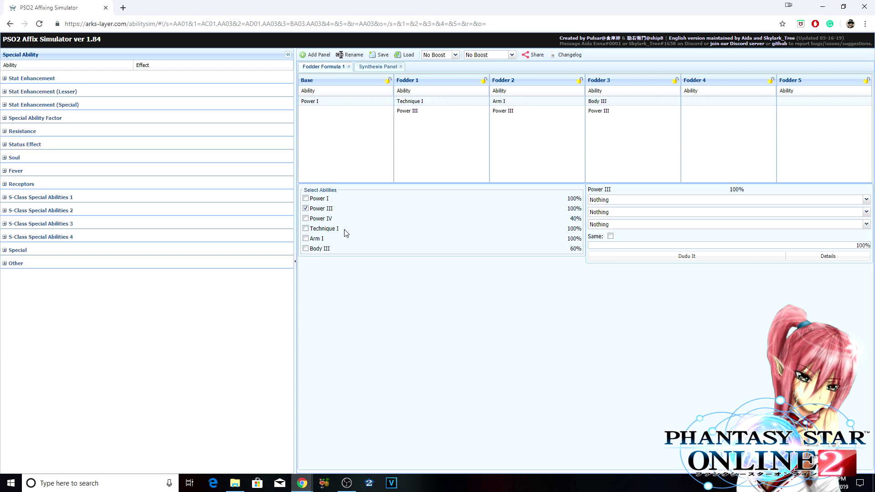
left_click(332, 231)
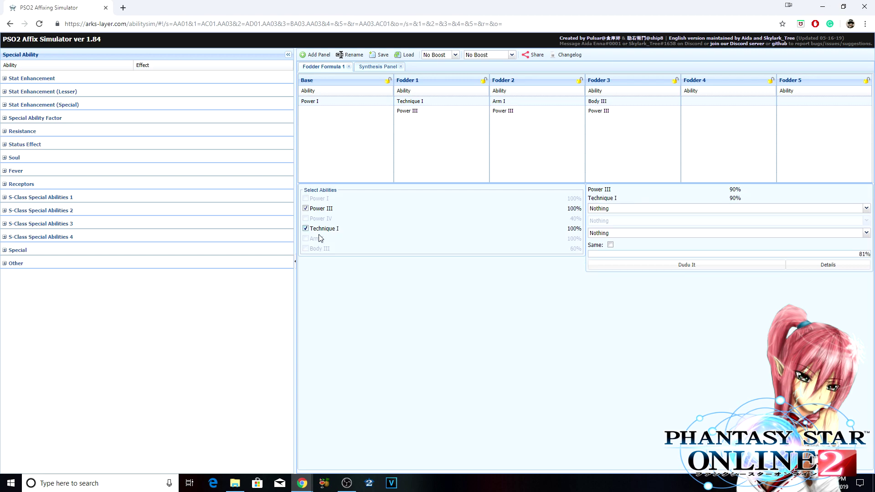
left_click(312, 230)
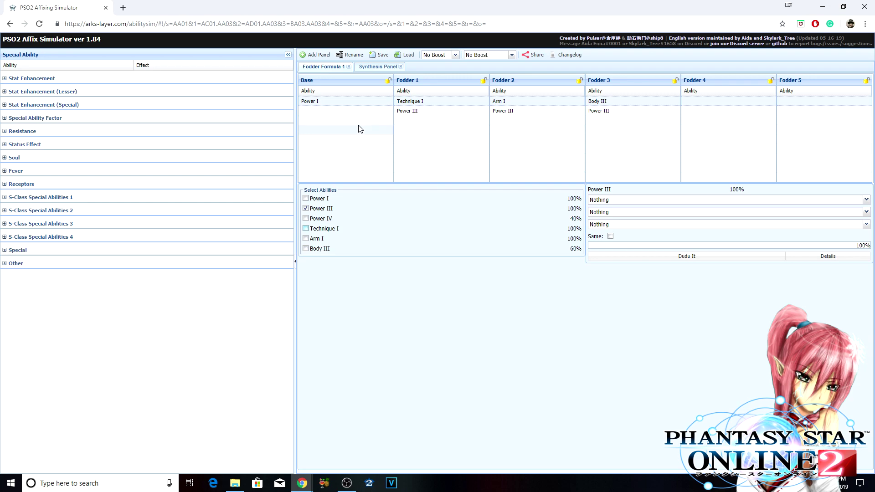
left_click(327, 229)
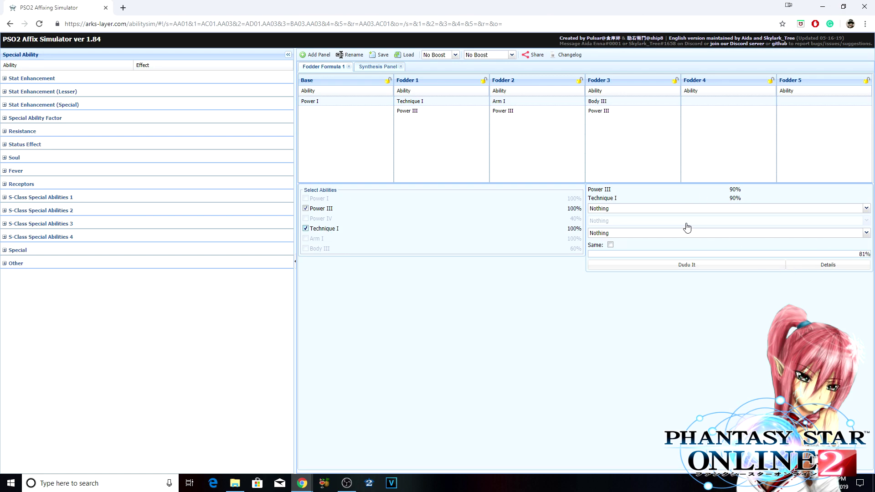
left_click(661, 209)
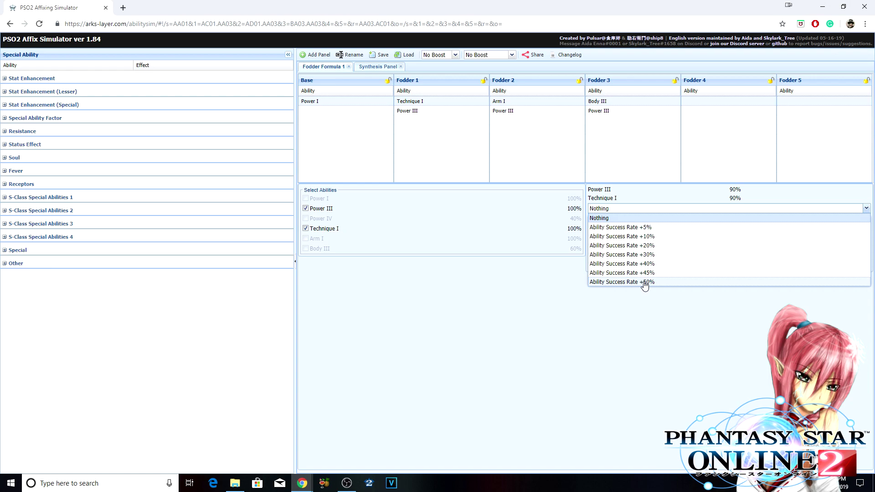
Step: Try boost items: Ability Success Rate +10%, Guidance of Life Lv3 and Lv2, then clear the rate boost
left_click(621, 292)
left_click(636, 209)
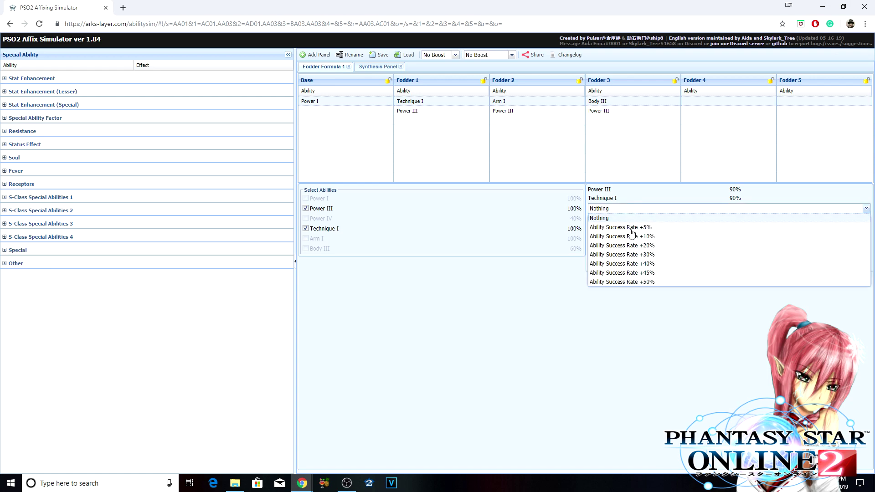
left_click(632, 237)
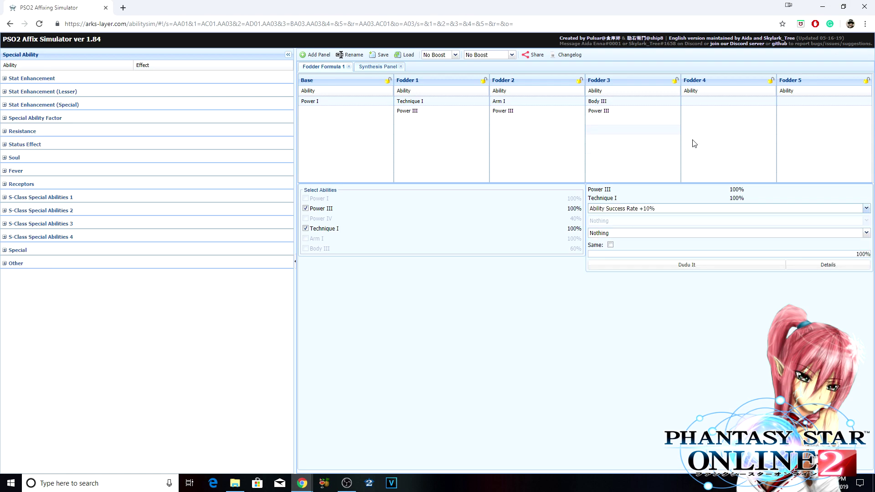
left_click(720, 233)
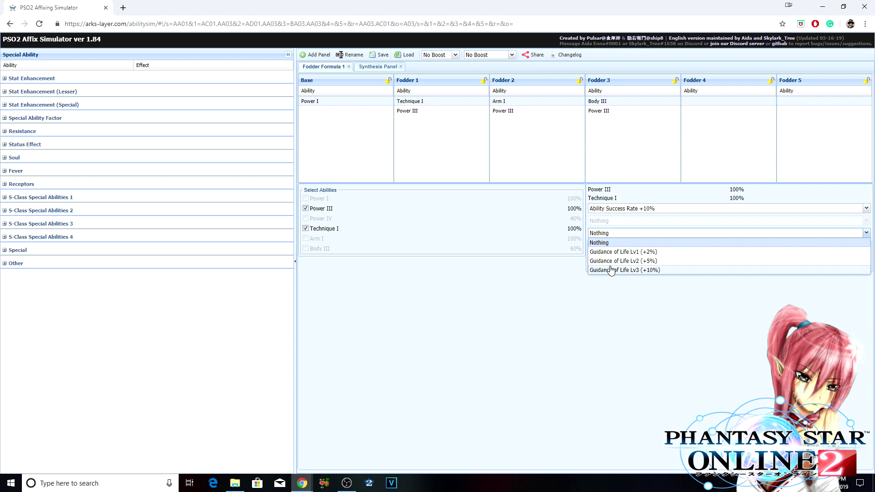
left_click(606, 293)
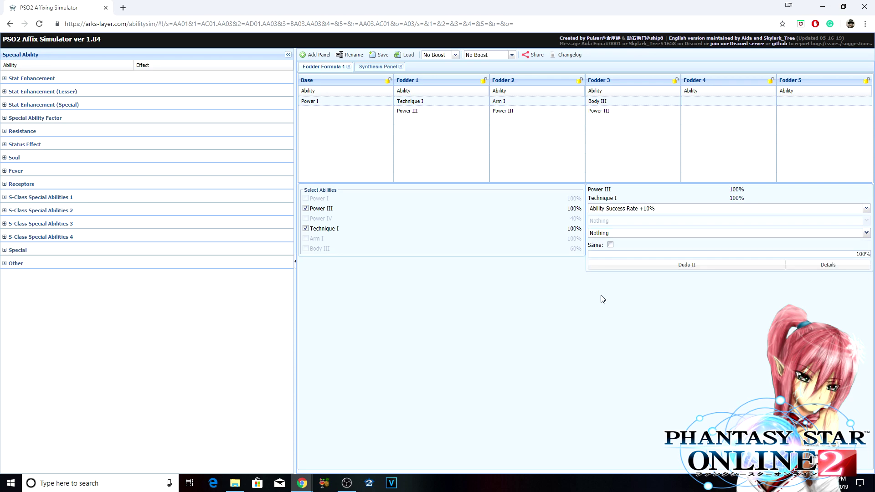
left_click(639, 233)
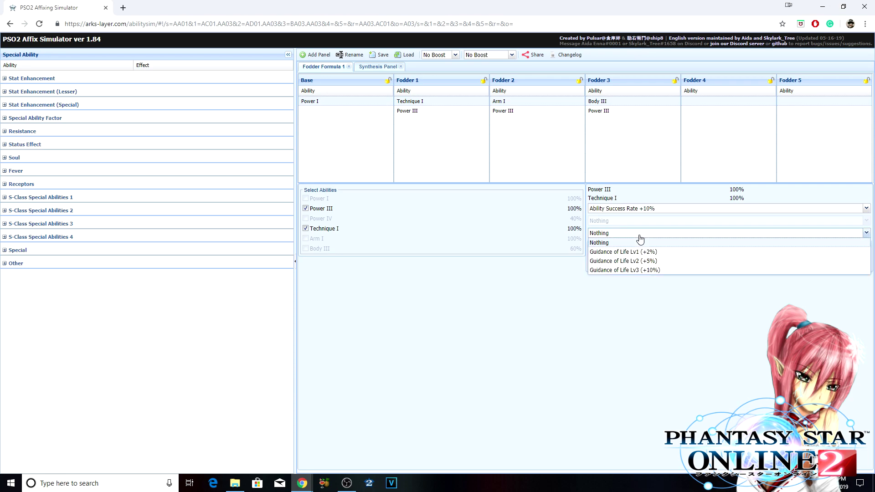
left_click(640, 271)
left_click(643, 215)
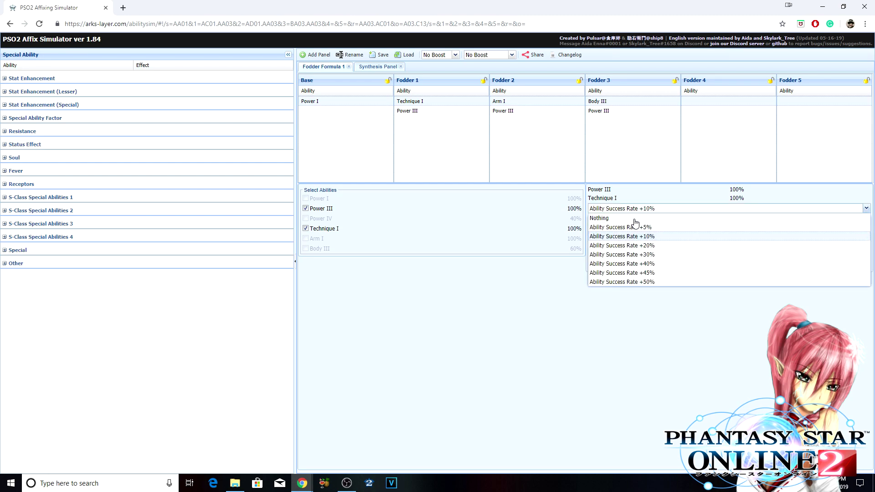
left_click(635, 220)
left_click(638, 234)
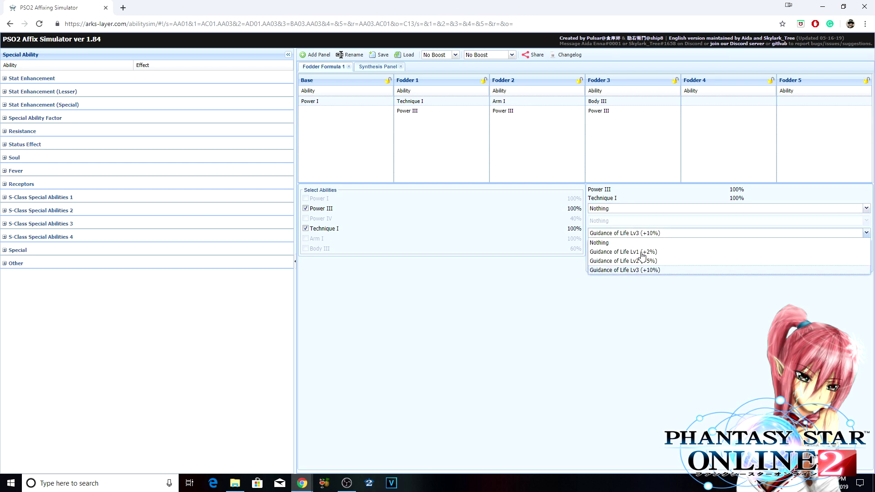
left_click(643, 259)
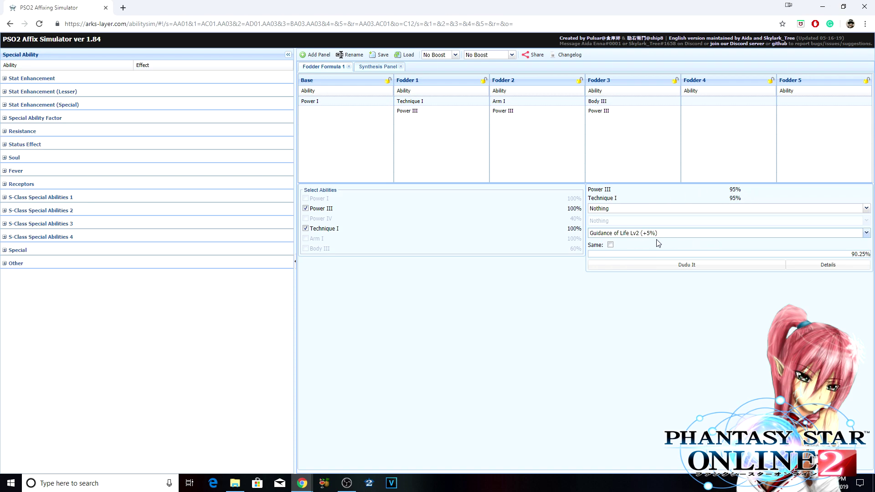
Step: Set Guidance of Life Lv3 (+10%), enable same-ability synthesis, and simulate once
left_click(656, 236)
left_click(647, 270)
left_click(613, 247)
left_click(614, 265)
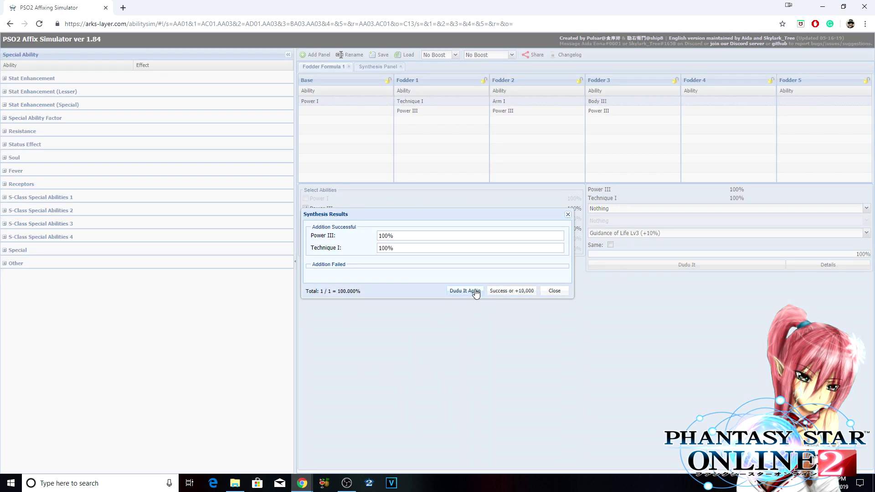
left_click(554, 294)
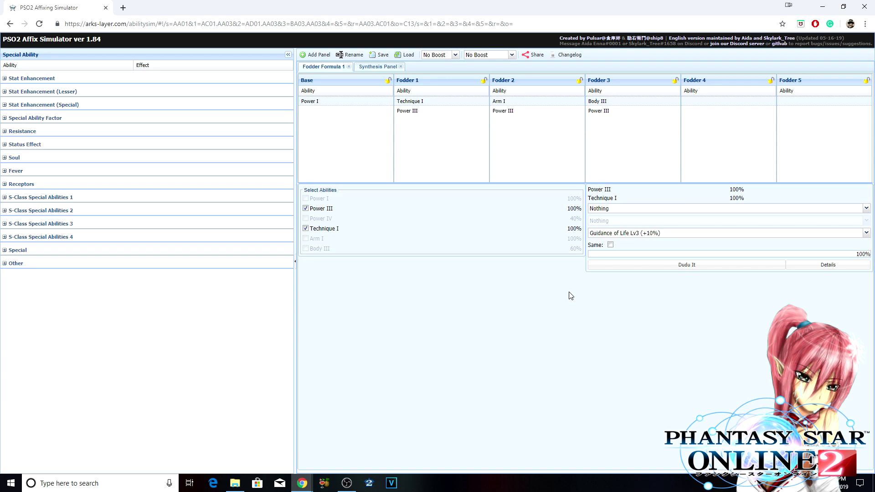
Step: Remove the Guidance of Life boost and simulate the synthesis at 90% per ability
left_click(622, 235)
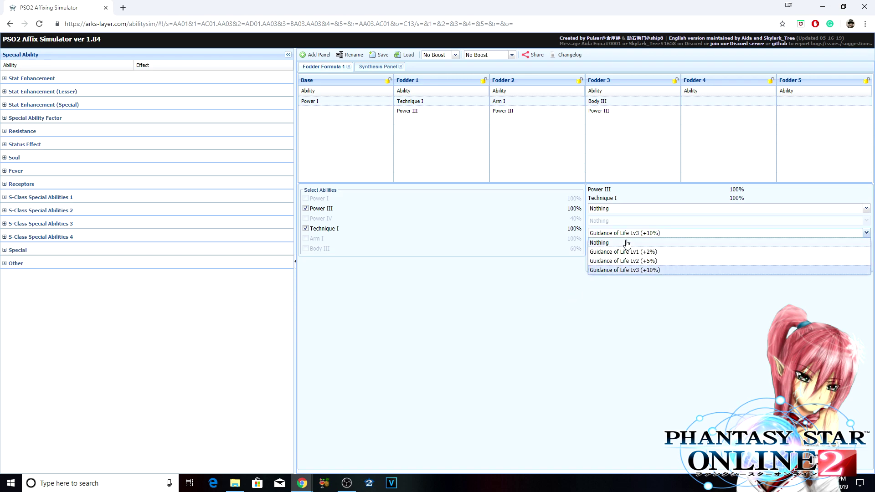
left_click(622, 242)
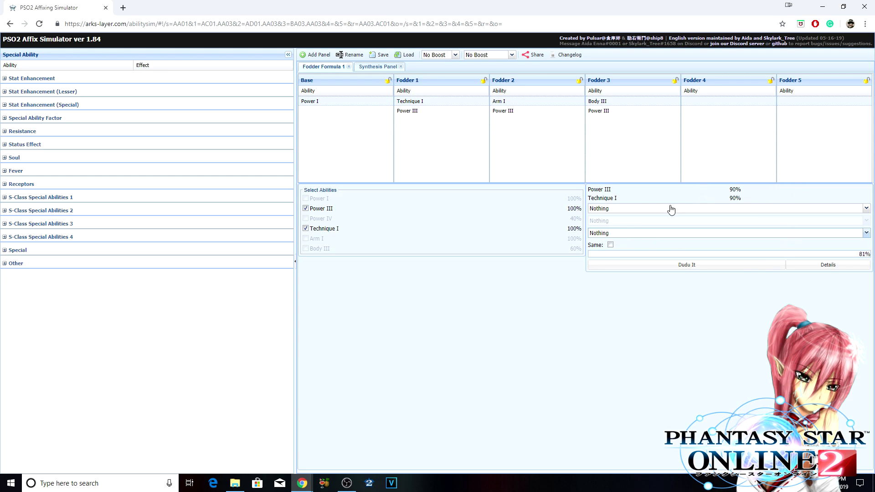
left_click(614, 268)
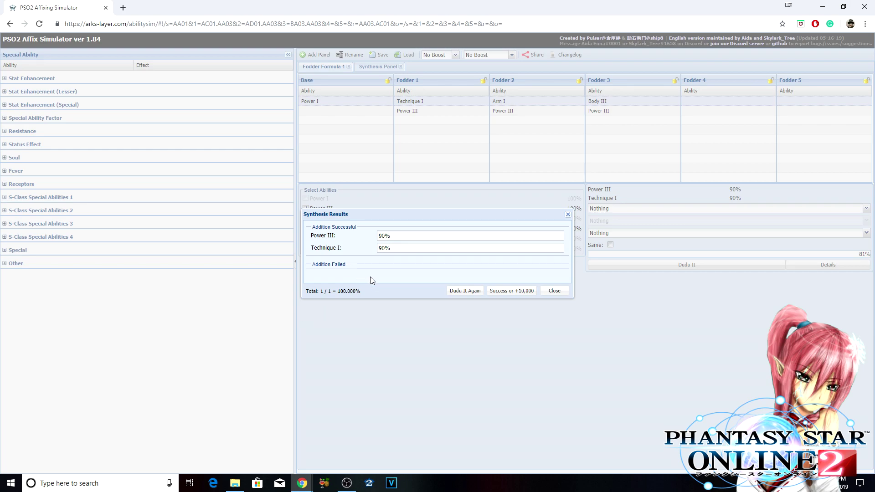
Step: Run repeated simulations until the tally reaches 36 / 50 = 72.000%, then close the results
left_click(458, 294)
left_click(458, 294)
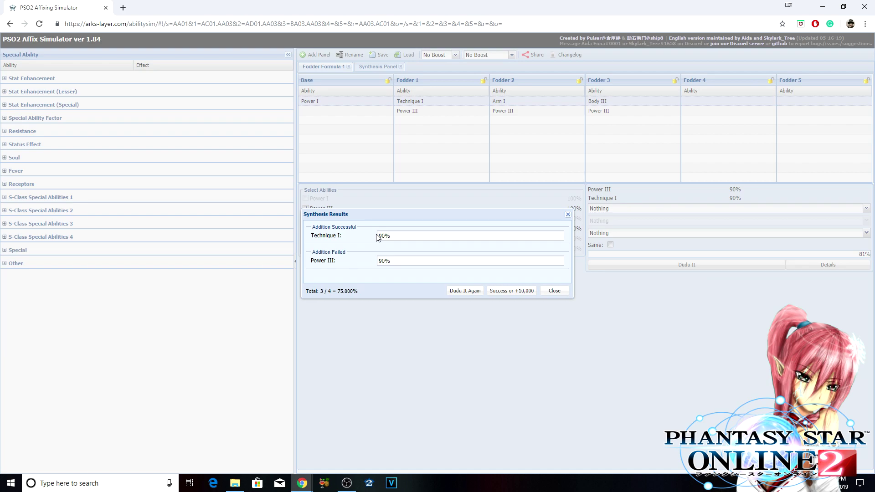
left_click(502, 291)
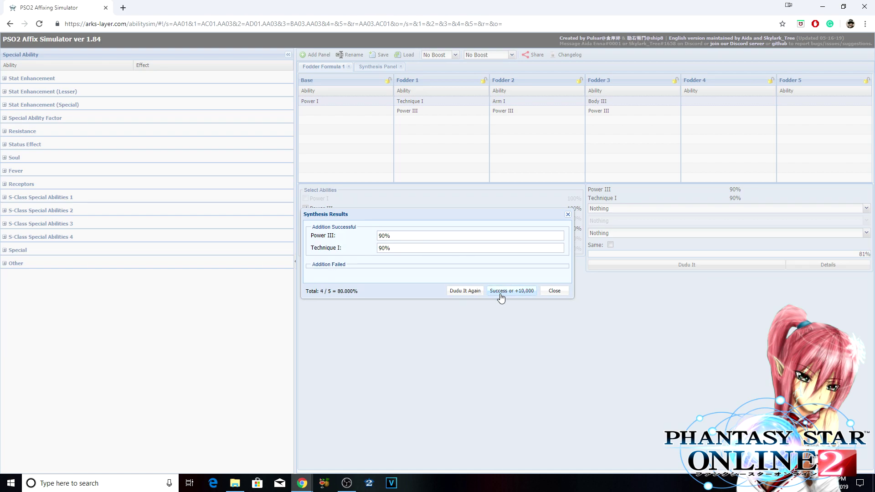
left_click(516, 295)
left_click(516, 294)
left_click(515, 294)
left_click(515, 294)
left_click(516, 295)
left_click(515, 295)
left_click(516, 295)
left_click(516, 295)
left_click(515, 295)
left_click(516, 295)
left_click(516, 295)
left_click(516, 295)
left_click(516, 295)
left_click(515, 295)
left_click(515, 295)
left_click(515, 295)
left_click(515, 295)
left_click(515, 295)
left_click(516, 295)
left_click(515, 295)
left_click(516, 295)
left_click(515, 295)
left_click(515, 295)
left_click(516, 295)
left_click(516, 295)
left_click(515, 295)
left_click(516, 295)
left_click(514, 294)
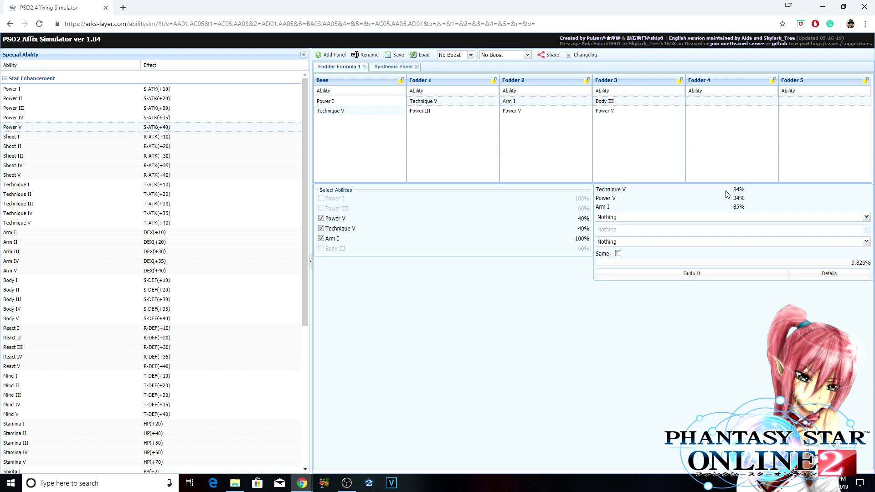
Step: Simulate the three-ability synthesis until the first full successes
left_click(711, 276)
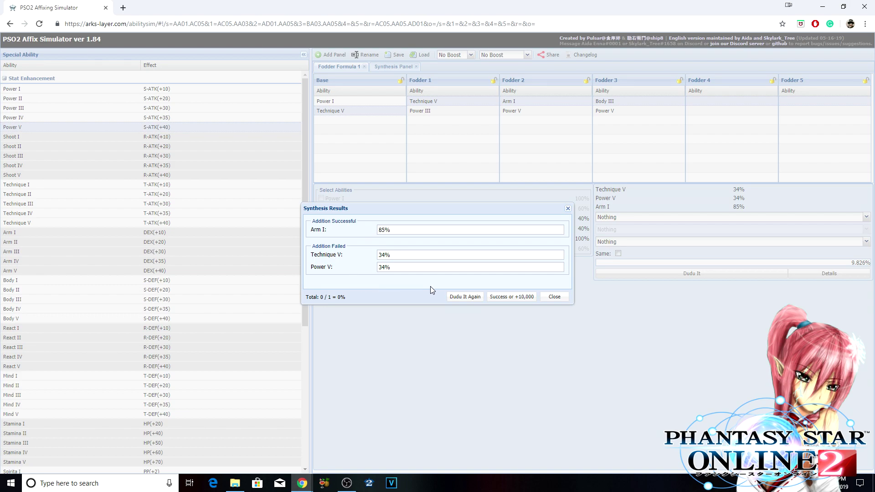
left_click(499, 299)
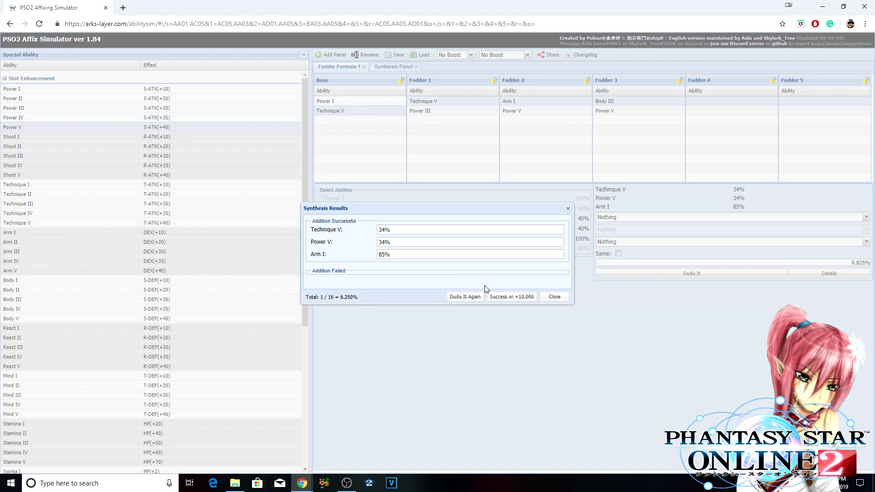
left_click(517, 299)
left_click(518, 299)
Step: Build up the simulation tally near 10% success, then toggle Arm I in Select Abilities
left_click(518, 297)
left_click(518, 298)
left_click(517, 297)
left_click(518, 297)
left_click(518, 298)
left_click(517, 297)
left_click(517, 297)
left_click(518, 297)
left_click(518, 298)
left_click(518, 297)
left_click(519, 298)
left_click(519, 298)
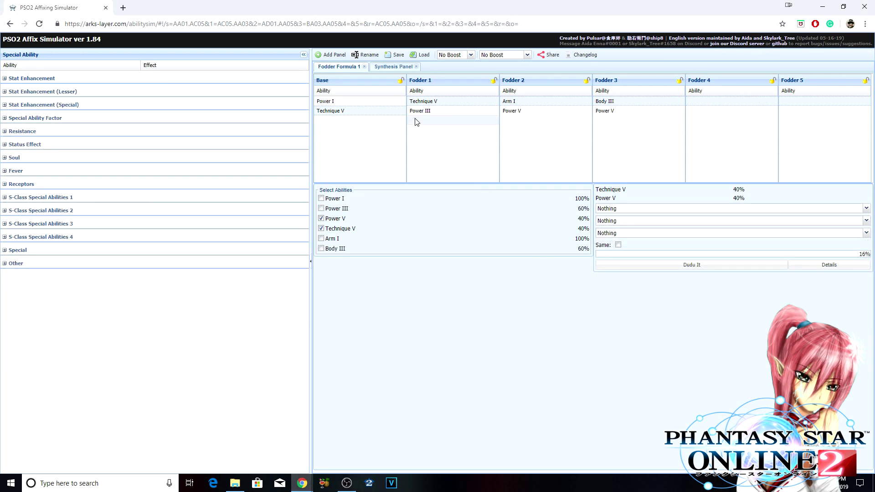
left_click(335, 238)
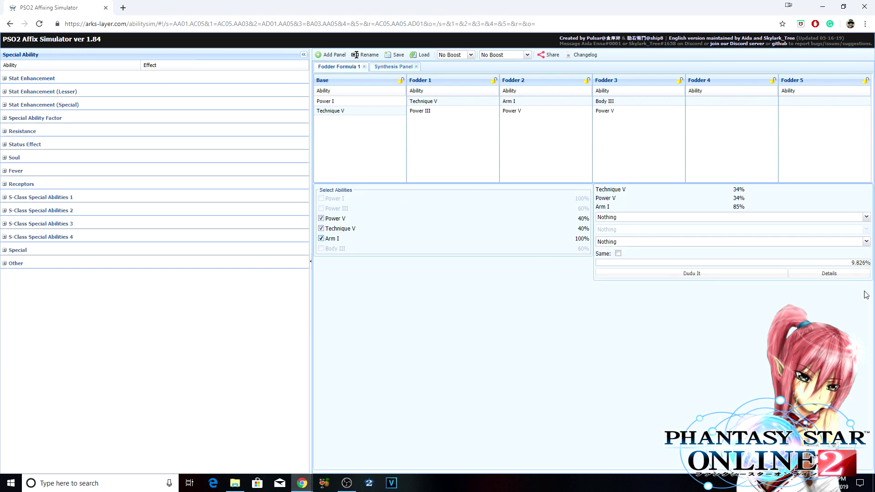
Step: Review the Success Rate Pattern, Success Rate Graph and Order details, then deselect Arm I
left_click(814, 277)
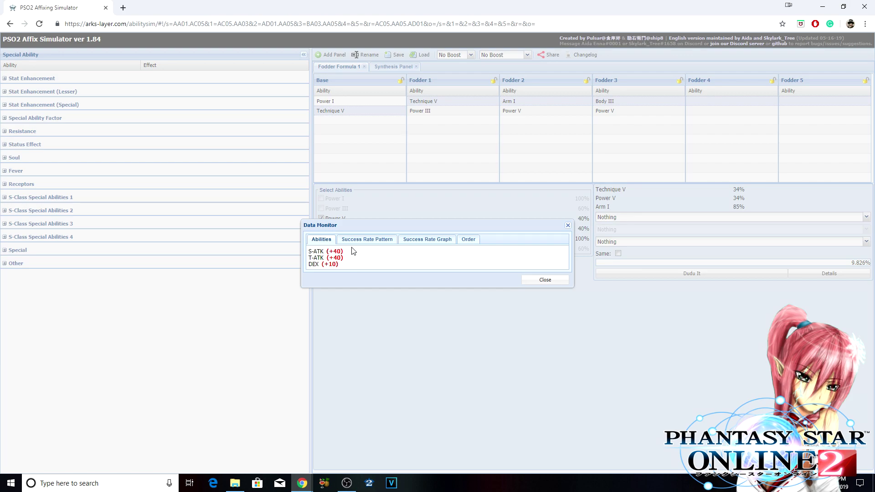
left_click(369, 239)
left_click(417, 241)
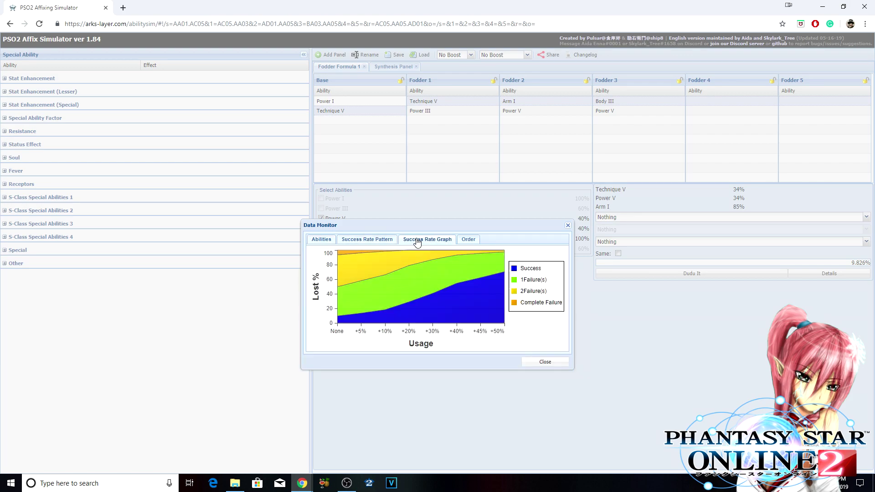
left_click(473, 242)
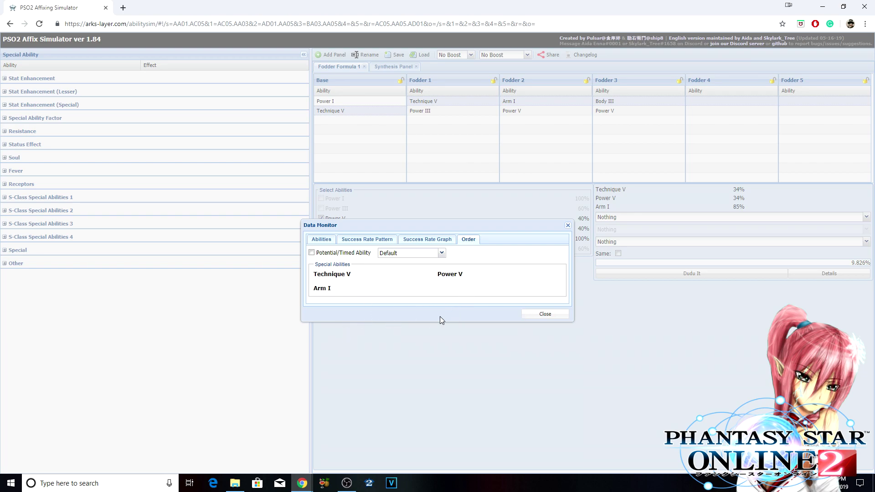
left_click(545, 314)
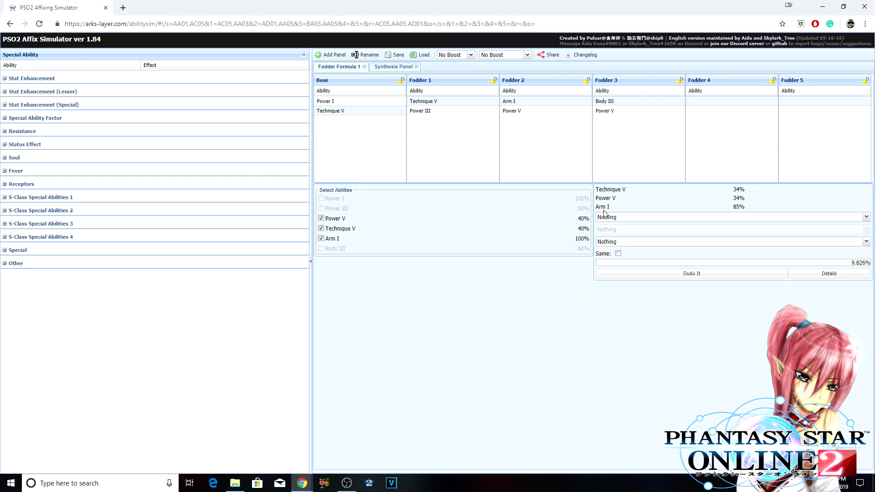
left_click(337, 238)
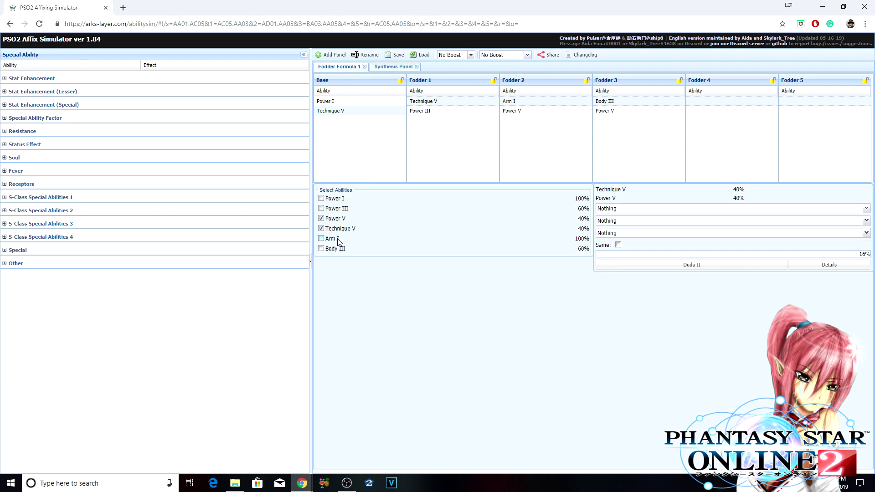
Step: Browse the add-ability boost item list, leaving it at Nothing with 16% overall
left_click(602, 221)
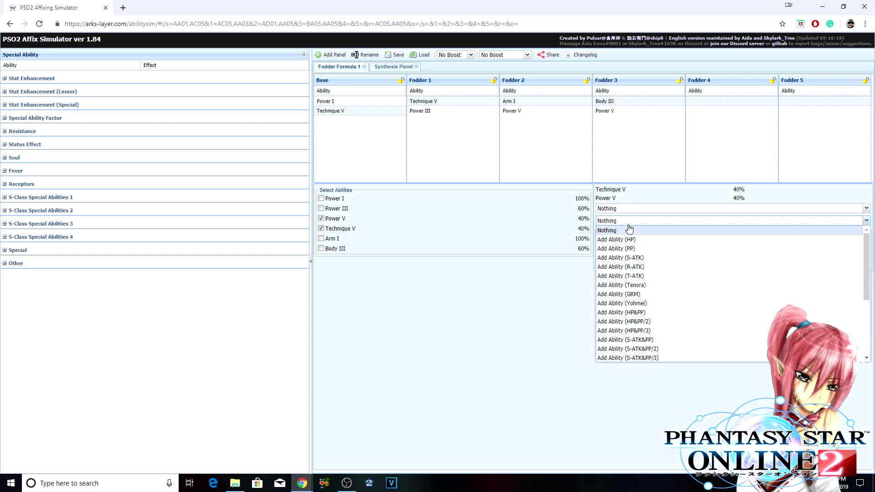
scroll(634, 346, "down", 4)
left_click(483, 344)
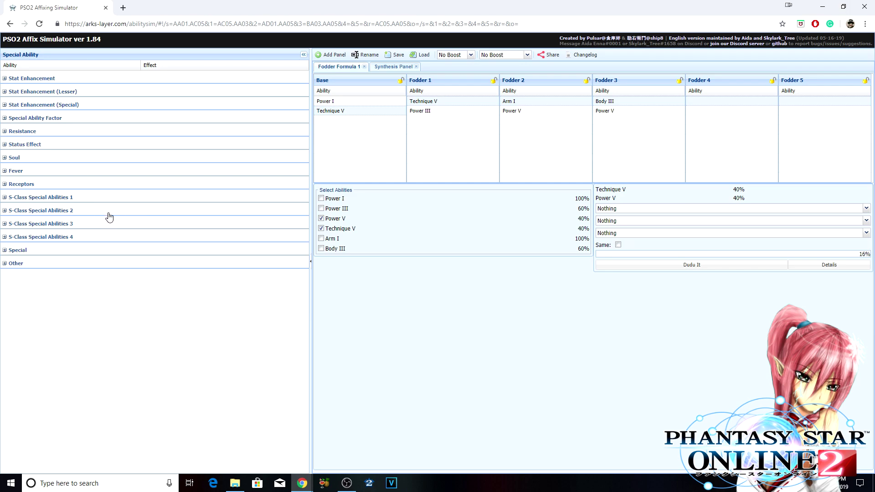
left_click(644, 221)
left_click(381, 332)
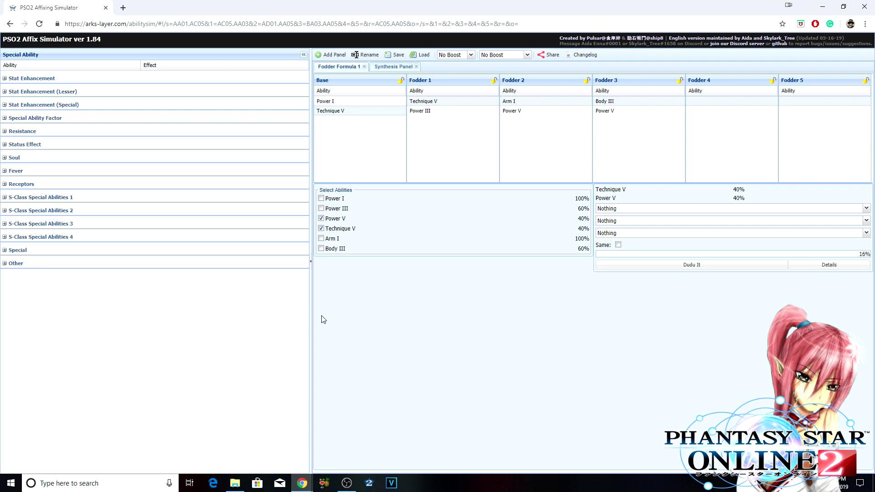